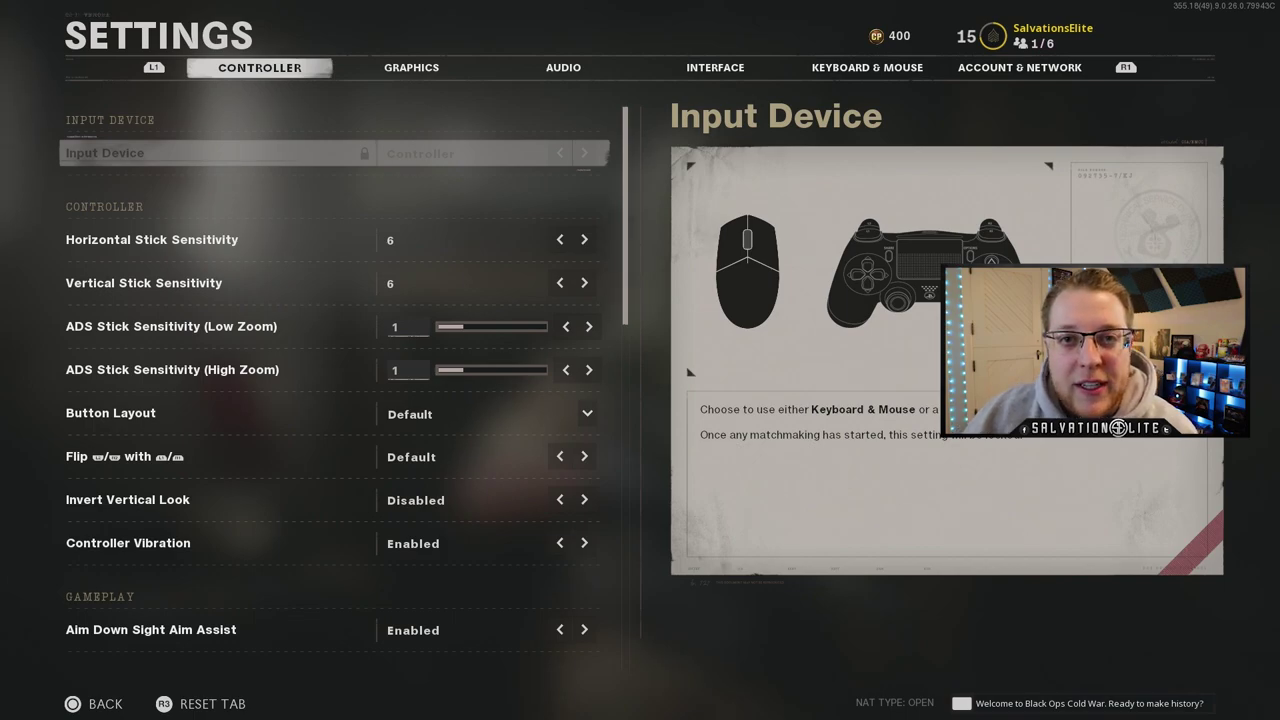
# Step: Examine the controller's gameplay settings for Slowdown & Strafing Aim Assist and the airborne and grounded mantle behaviors
pyautogui.click(217, 561)
pyautogui.click(151, 518)
pyautogui.click(217, 561)
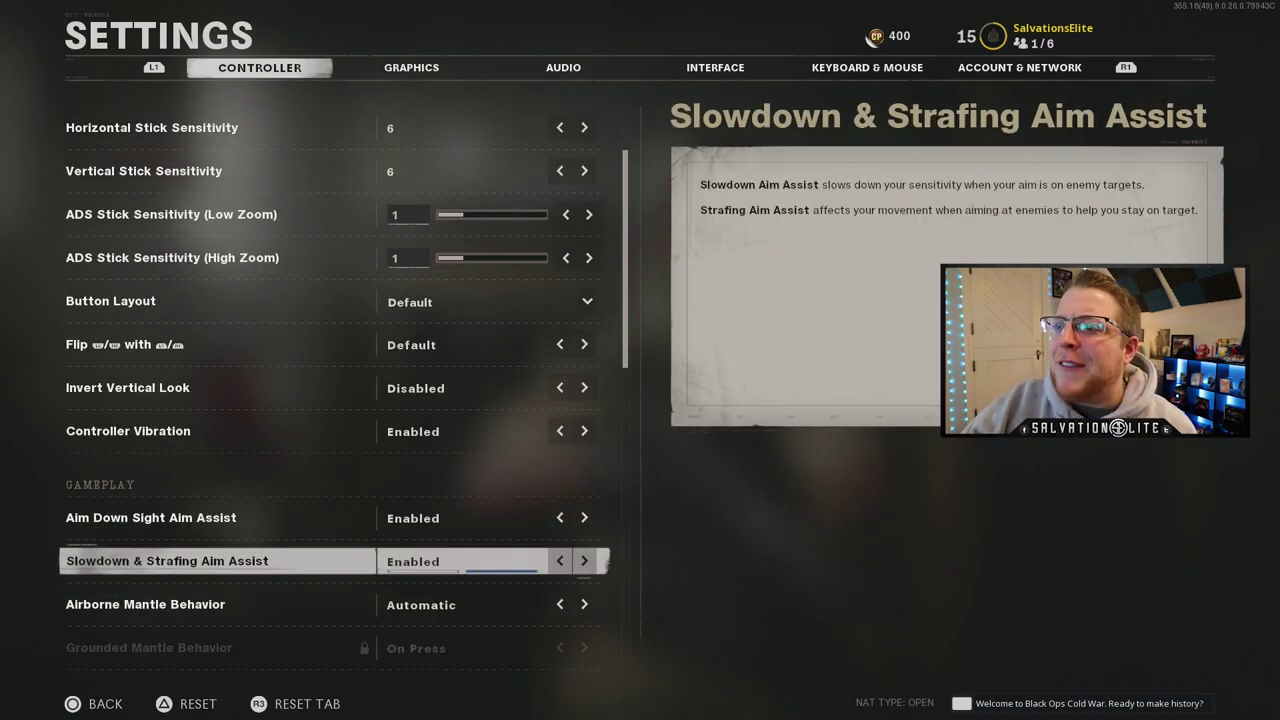
pyautogui.click(145, 604)
pyautogui.click(149, 648)
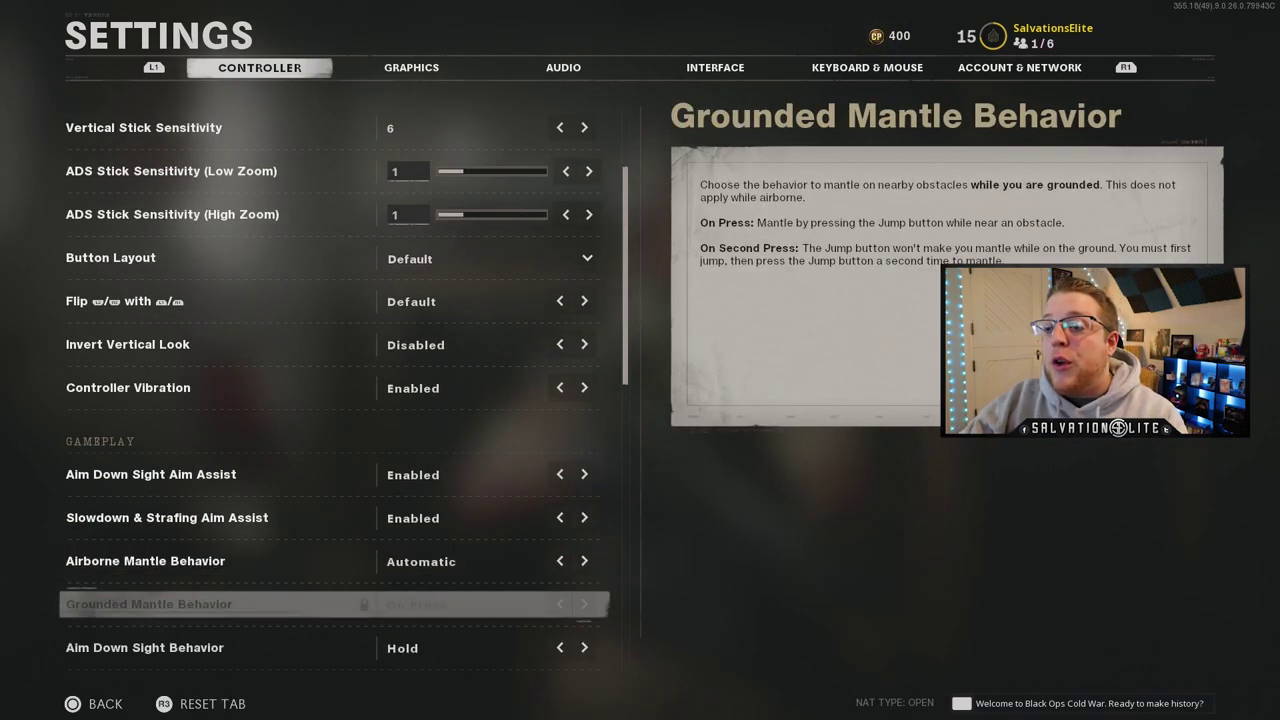
# Step: Review the remaining controller settings through the advanced stick input thresholds and Controller Sounds
pyautogui.press('Down')
pyautogui.press('Down')
pyautogui.press('Down')
pyautogui.press('Down')
pyautogui.press('Down')
pyautogui.press('Down')
pyautogui.press('Down')
pyautogui.press('Down')
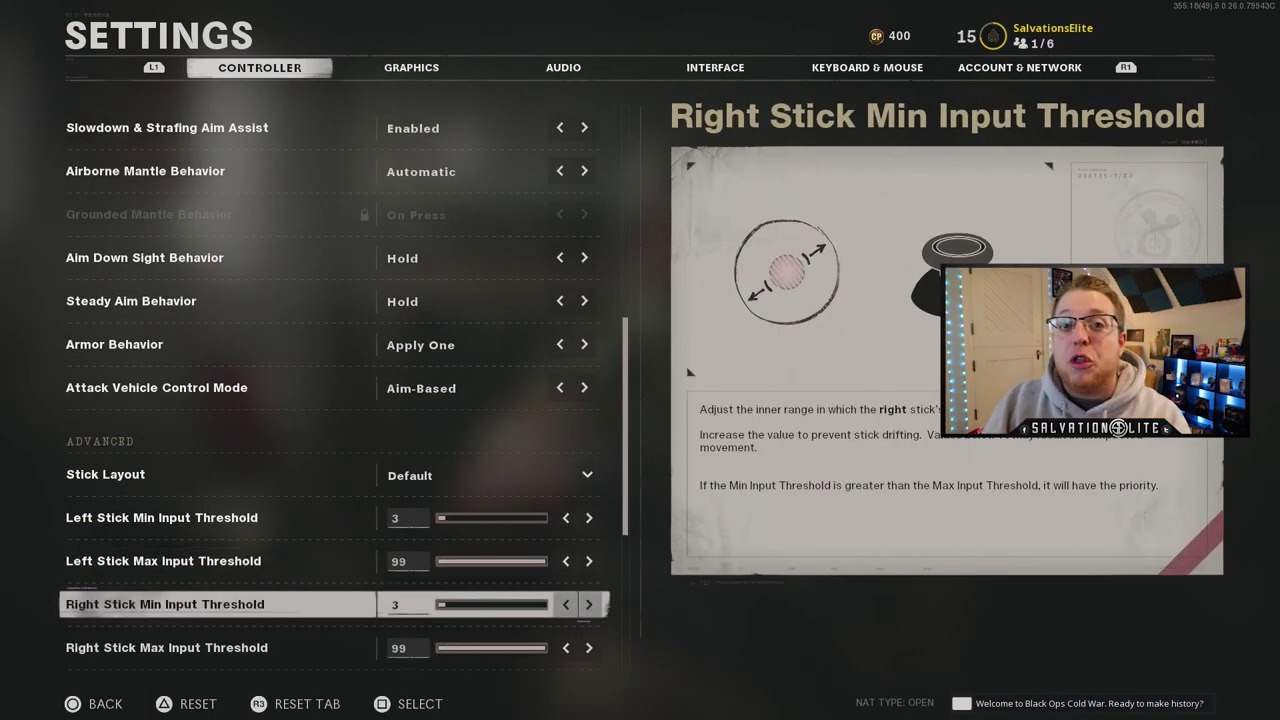
pyautogui.press('Down')
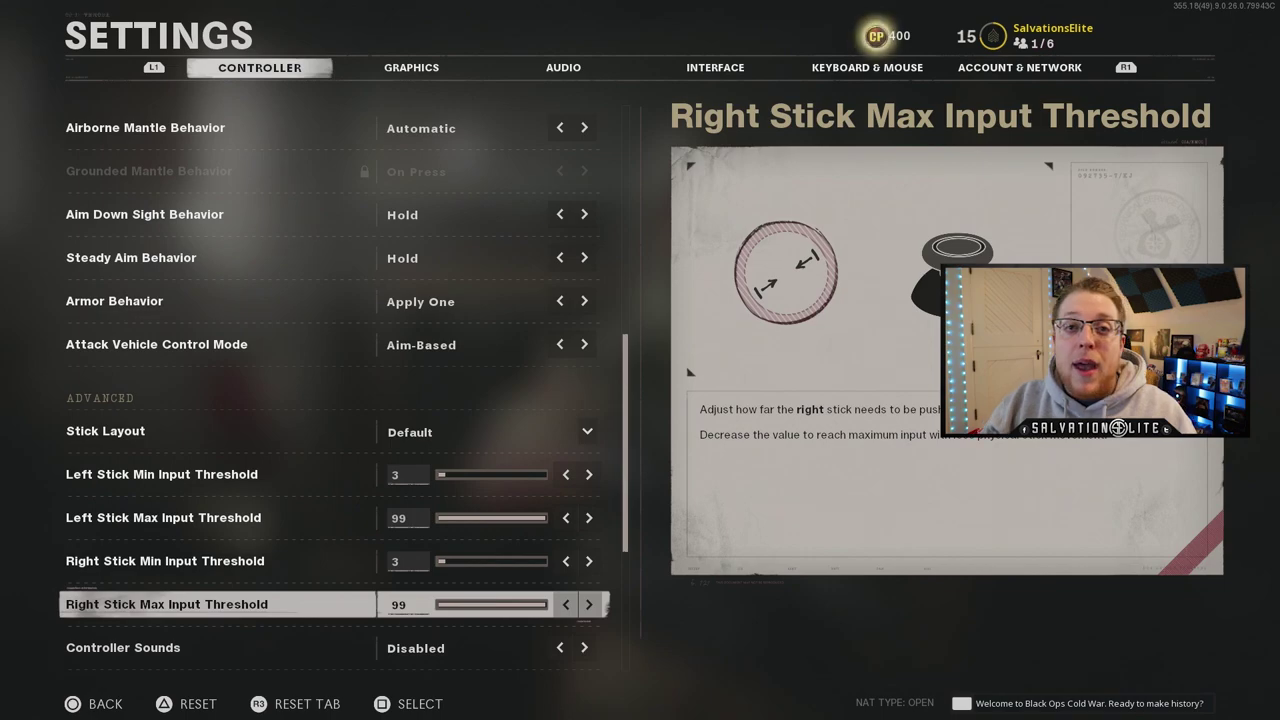
pyautogui.press('Down')
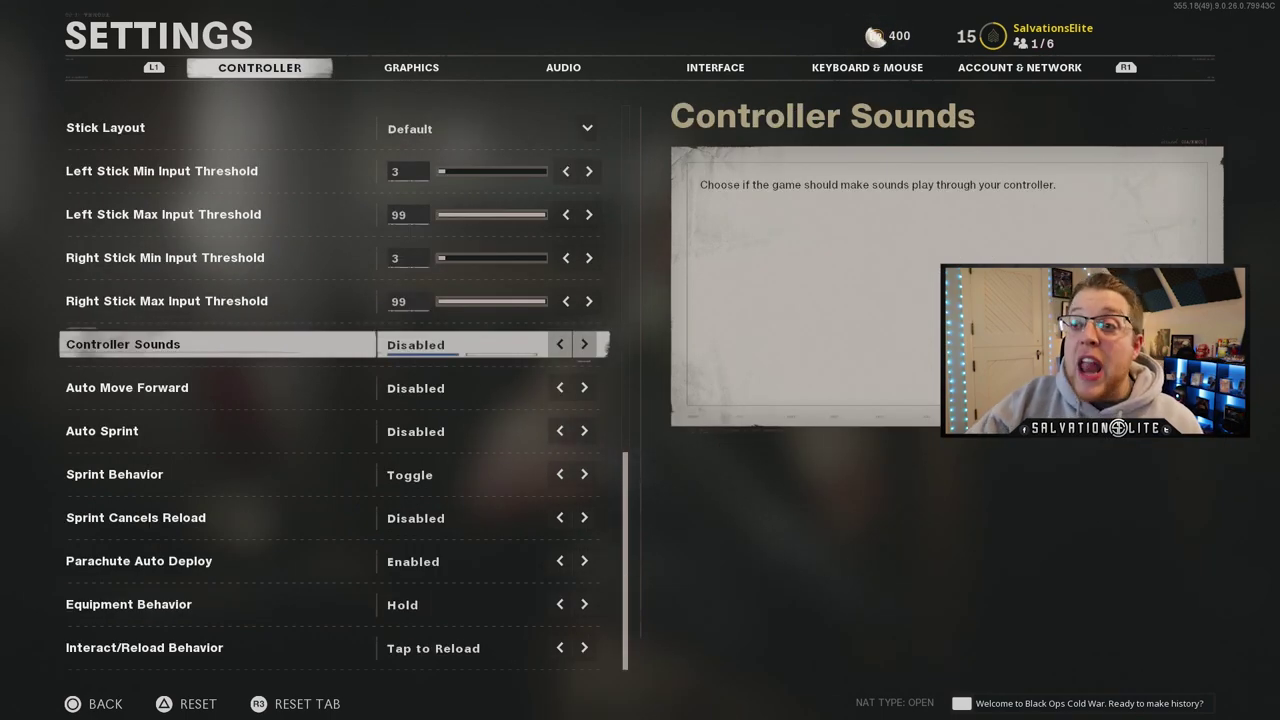
pyautogui.press('Up')
# Step: Review the graphics display settings, examining Field of View, ADS Field of View and Motion Blur
pyautogui.press('e')
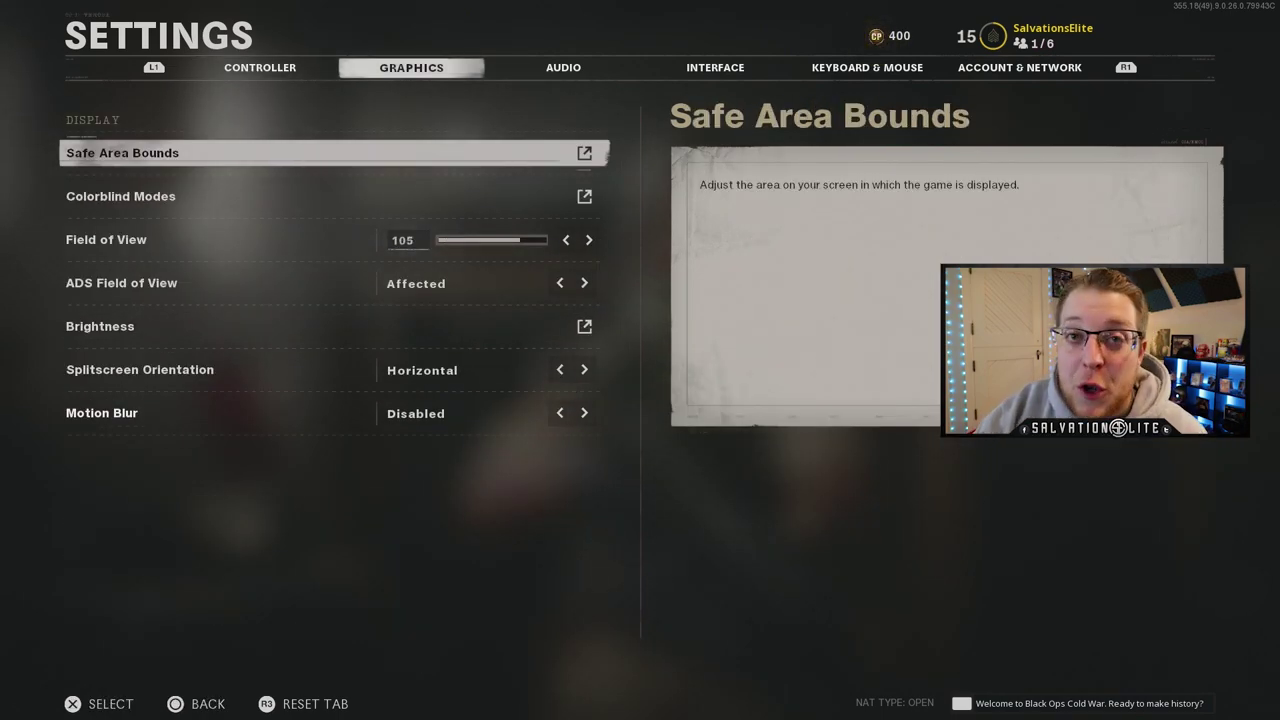
pyautogui.press('Down')
pyautogui.press('Down')
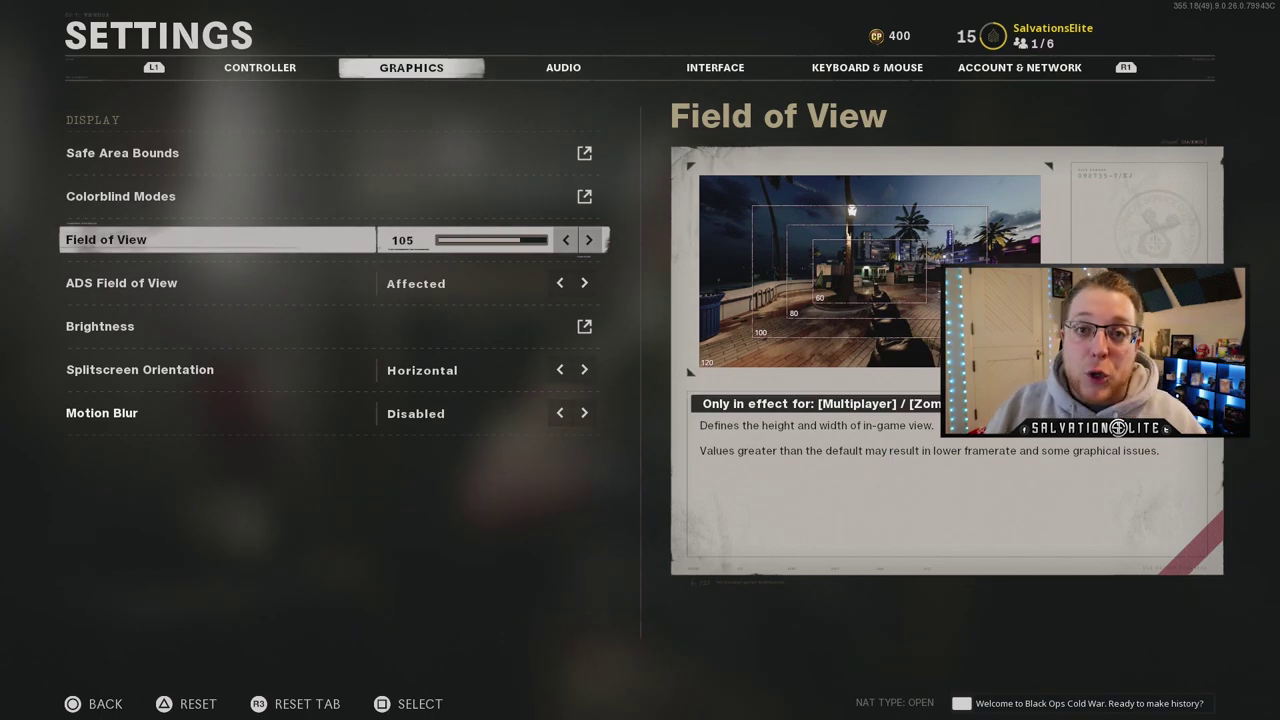
pyautogui.click(121, 283)
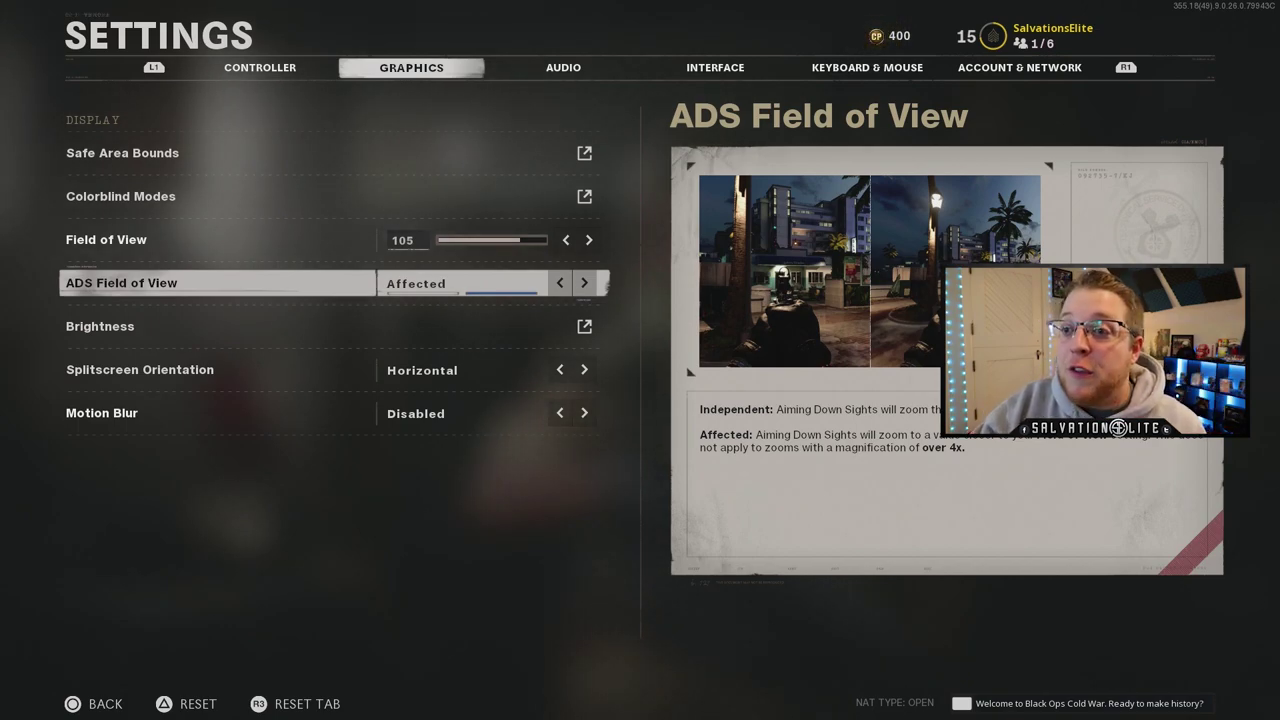
pyautogui.press('Down')
pyautogui.press('Down')
pyautogui.press('Down')
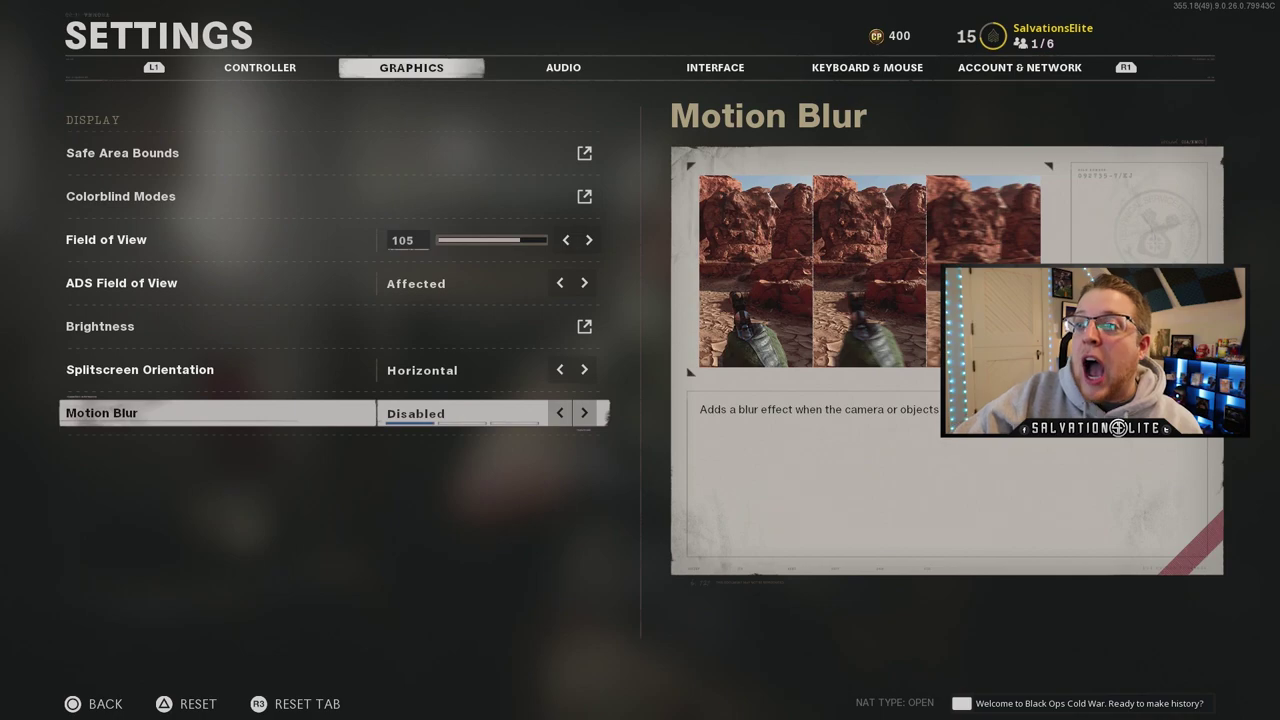
# Step: Review the audio settings for game sound, from Mute Sound through Music Volume to Cinematics Volume
pyautogui.press('e')
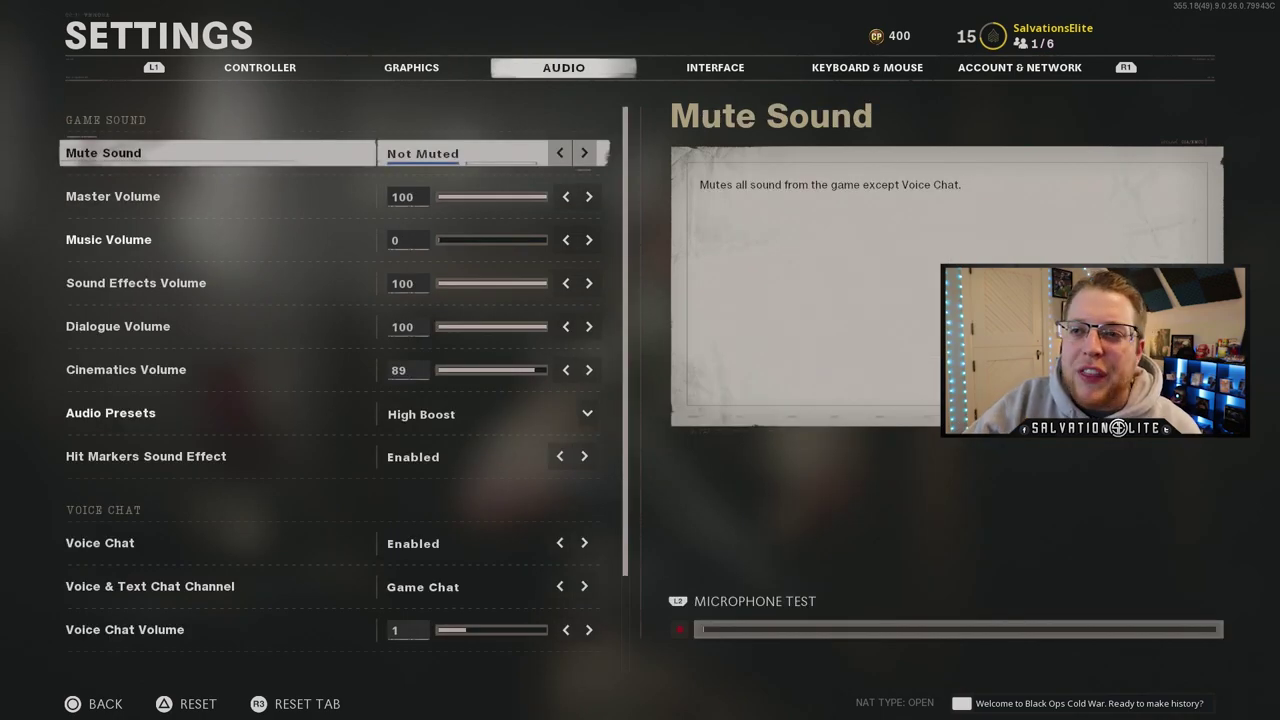
pyautogui.press('Down')
pyautogui.press('Down')
pyautogui.press('Right')
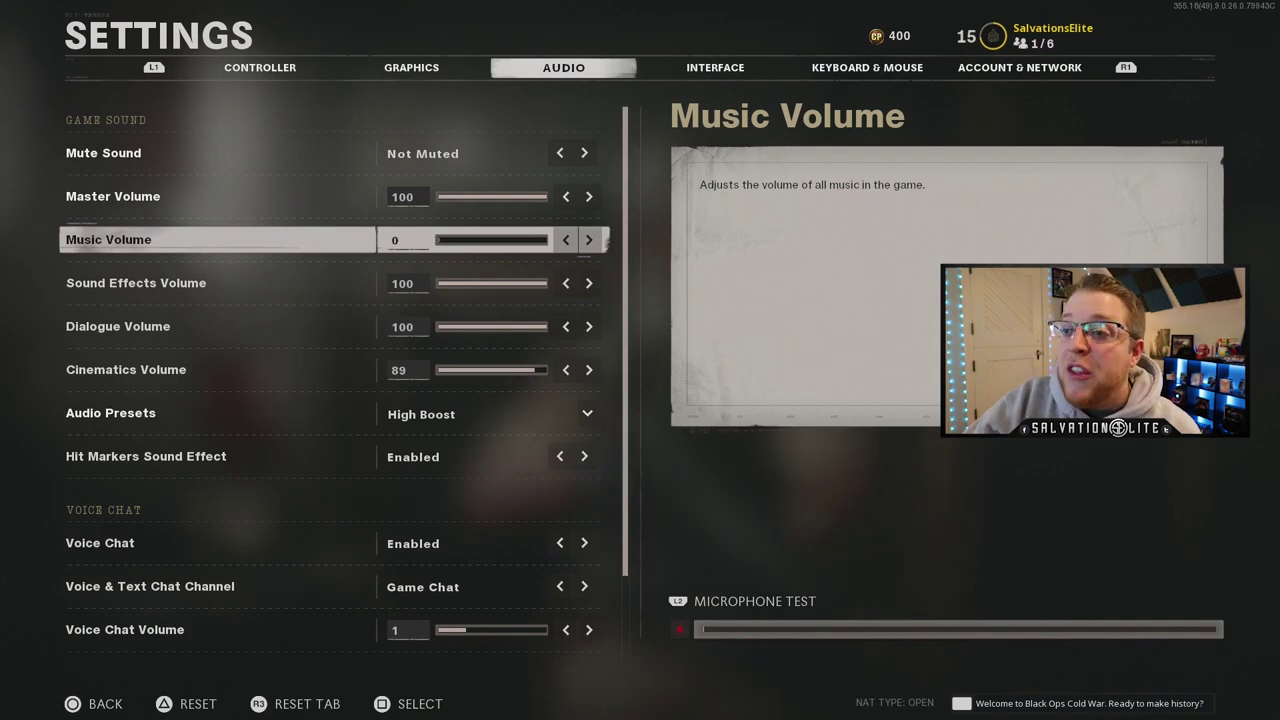
pyautogui.press('Down')
pyautogui.press('Down')
pyautogui.press('Down')
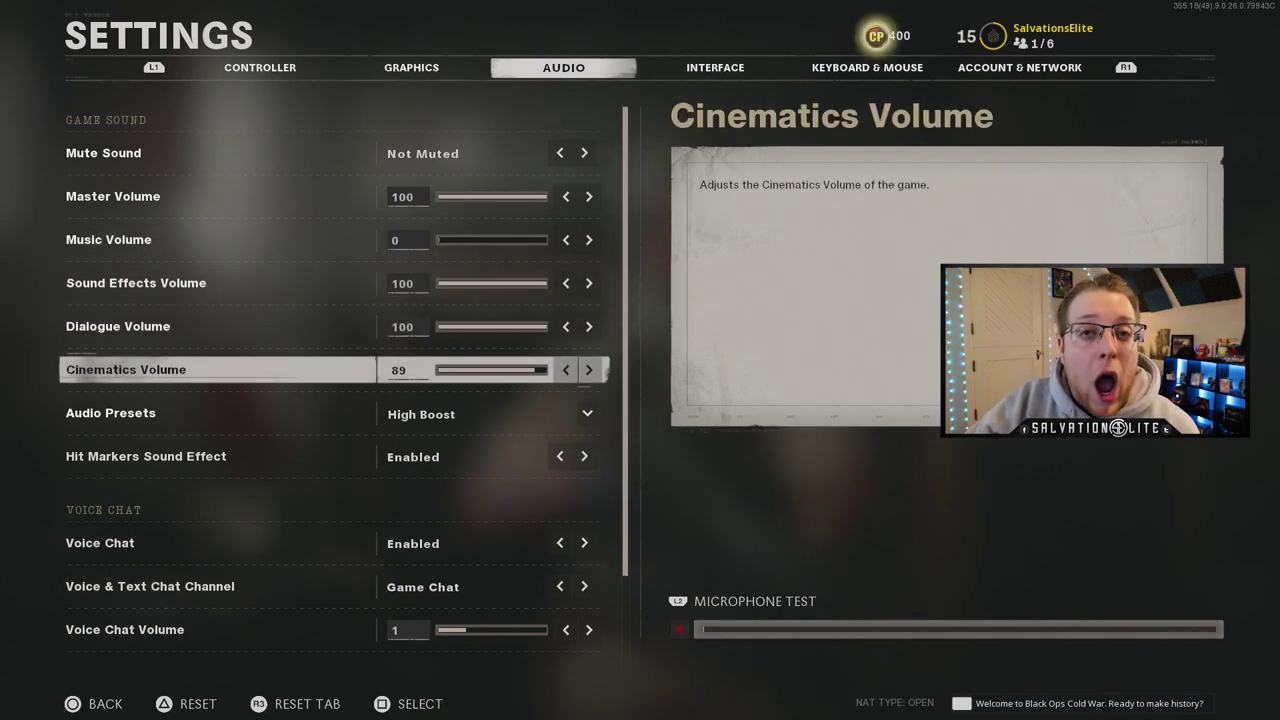
# Step: Examine the Audio Presets setting and the game sound options next to it
pyautogui.press('Down')
pyautogui.press('Down')
pyautogui.press('Down')
pyautogui.press('Up')
pyautogui.press('Up')
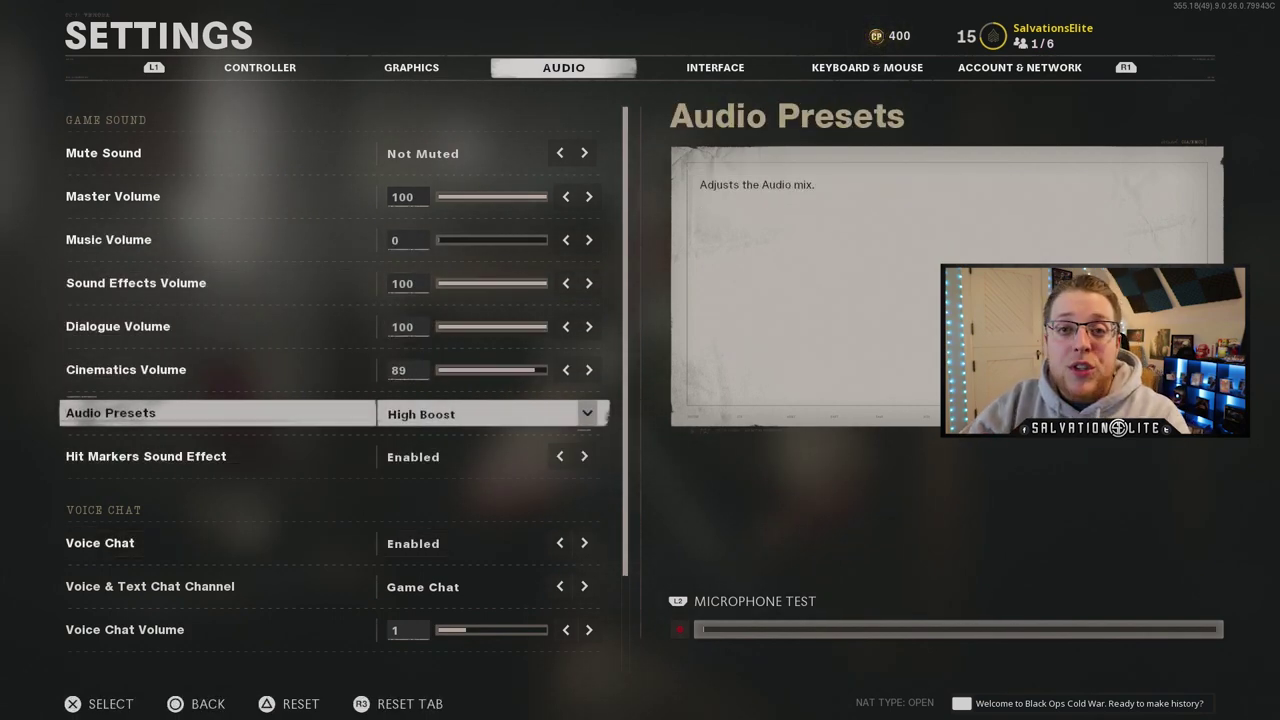